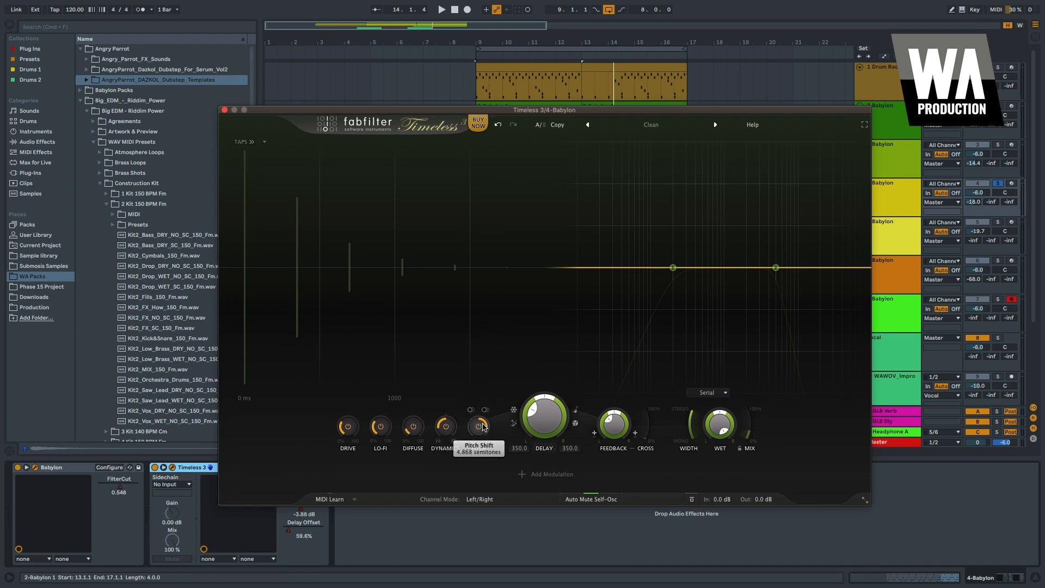
- Set the Timeless 3 delay time to 396 ms and raise the XY 1 modulation slider
{"action": "left_click_drag", "start_coordinate": [545, 418], "coordinate": [547, 407]}
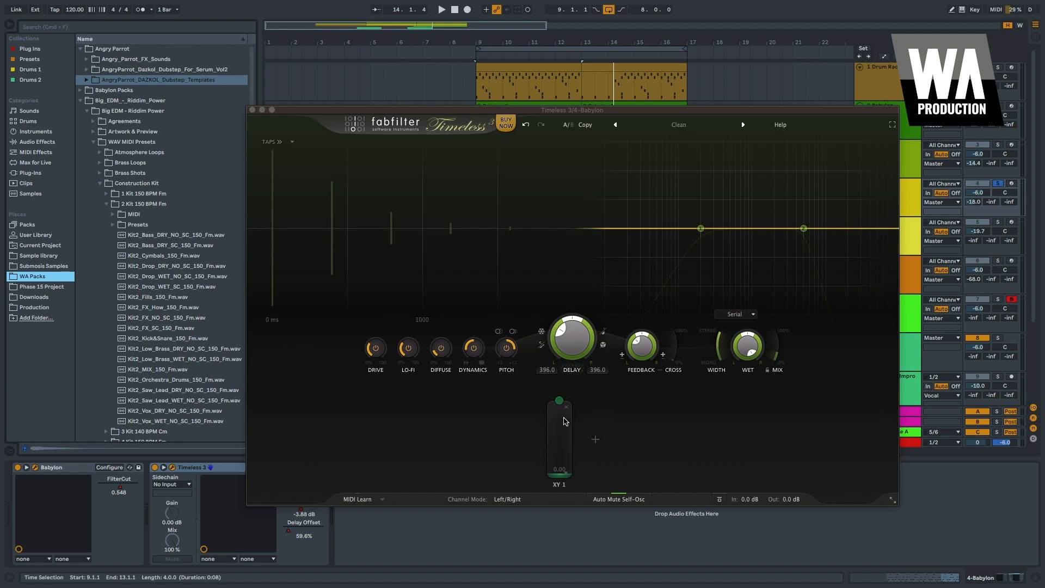
{"action": "left_click", "coordinate": [595, 441]}
{"action": "left_click", "coordinate": [569, 445]}
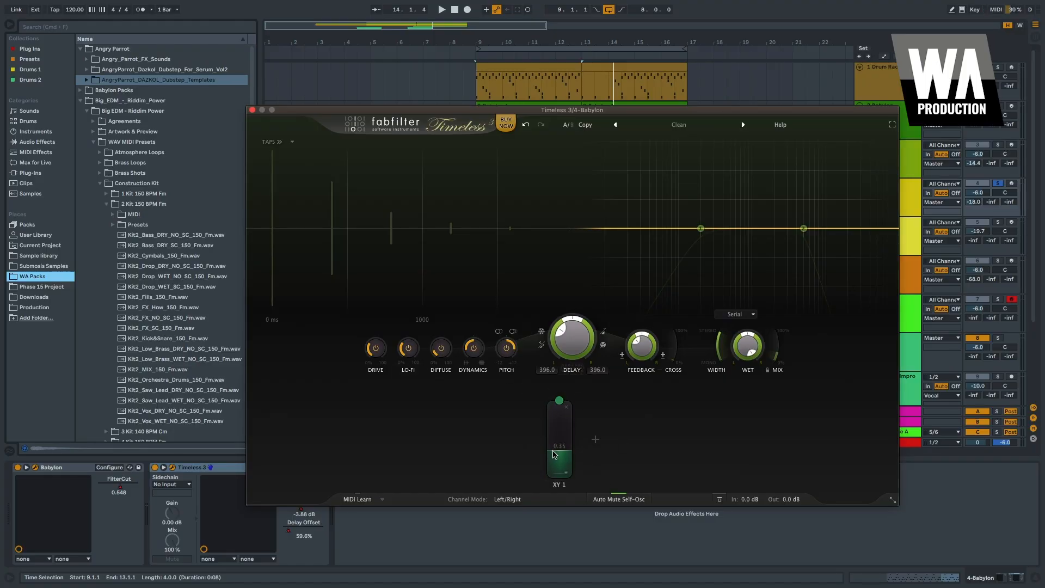
- Add an XLFO modulation source beside XY 1
{"action": "left_click", "coordinate": [595, 440]}
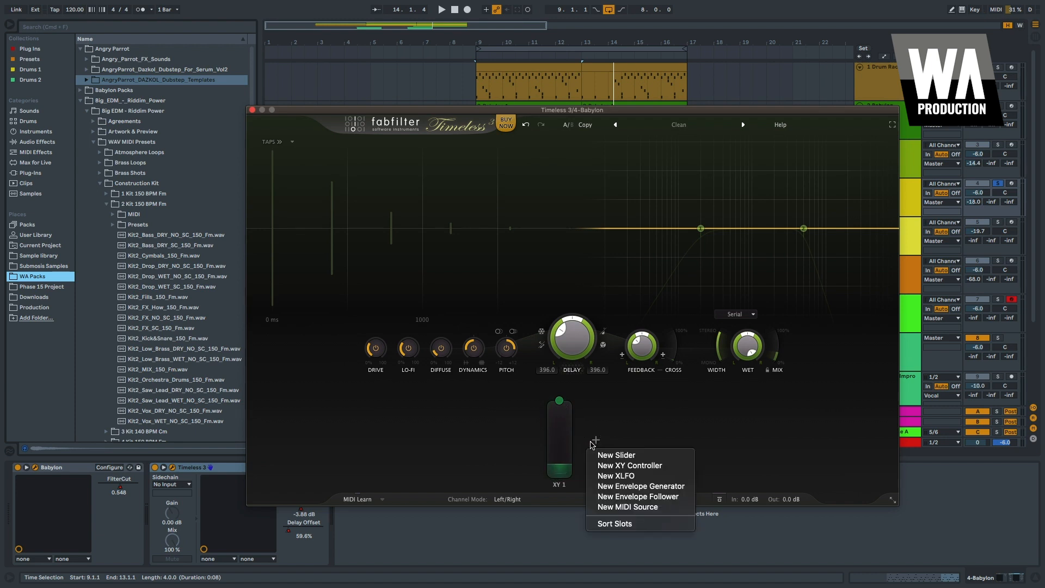
{"action": "left_click", "coordinate": [622, 476]}
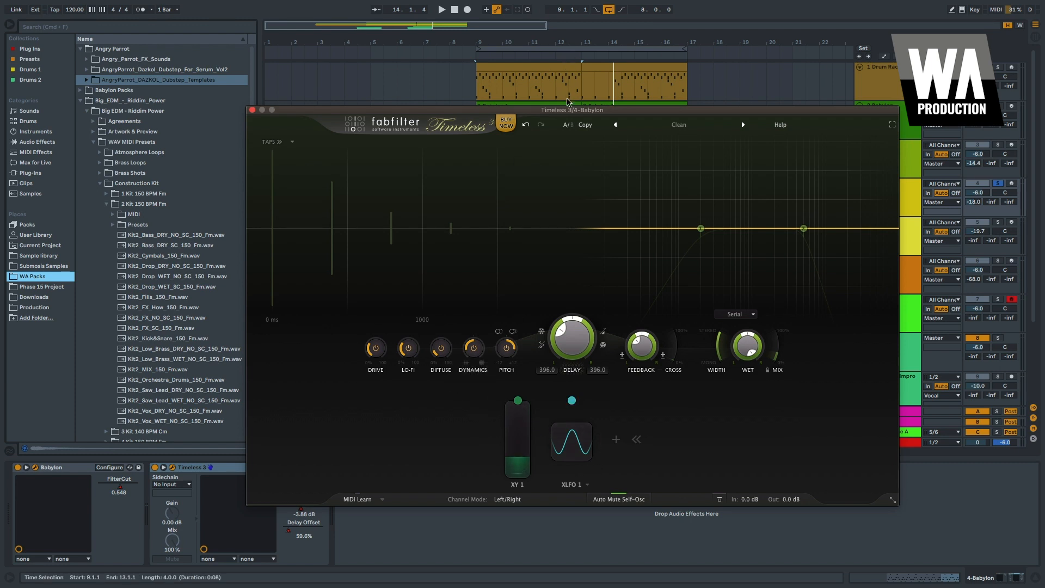
- Move the Timeless 3 window aside, select the track 4 clip that starts at bar 9, and bring the window back up
{"action": "left_click_drag", "start_coordinate": [563, 111], "coordinate": [546, 349]}
{"action": "left_click", "coordinate": [557, 225]}
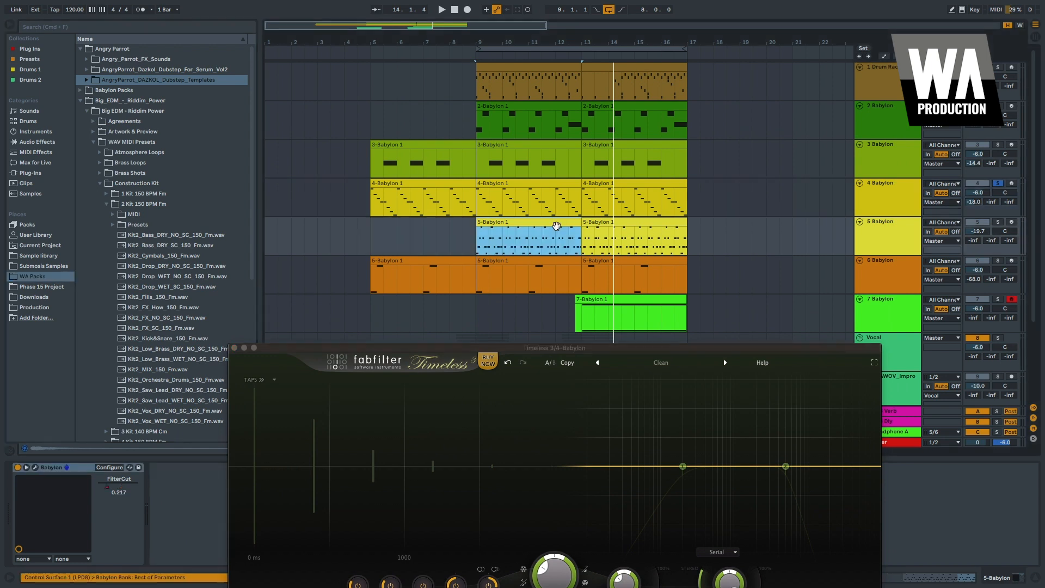
{"action": "left_click", "coordinate": [505, 182]}
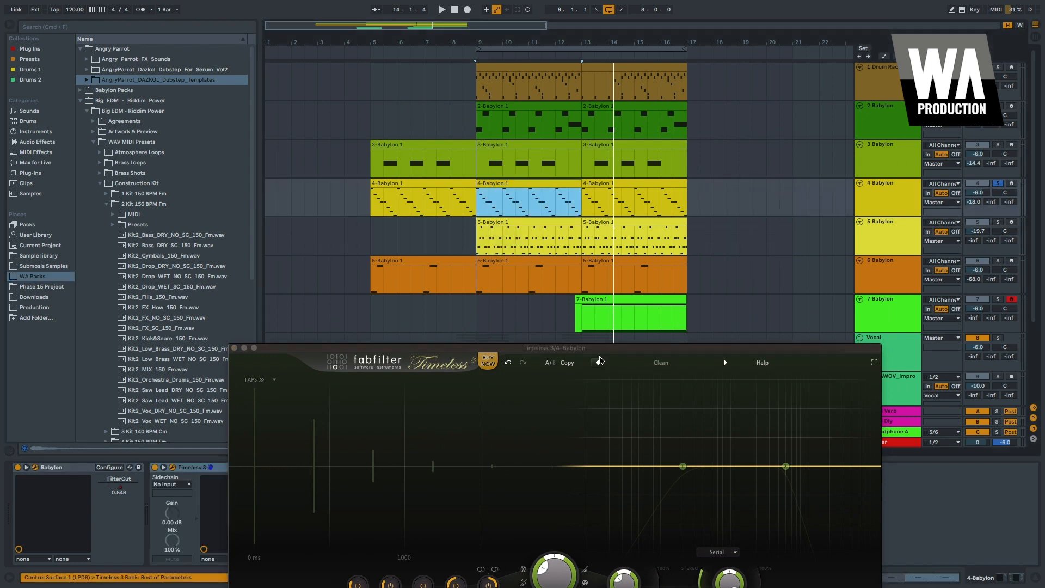
{"action": "left_click_drag", "start_coordinate": [599, 348], "coordinate": [706, 10]}
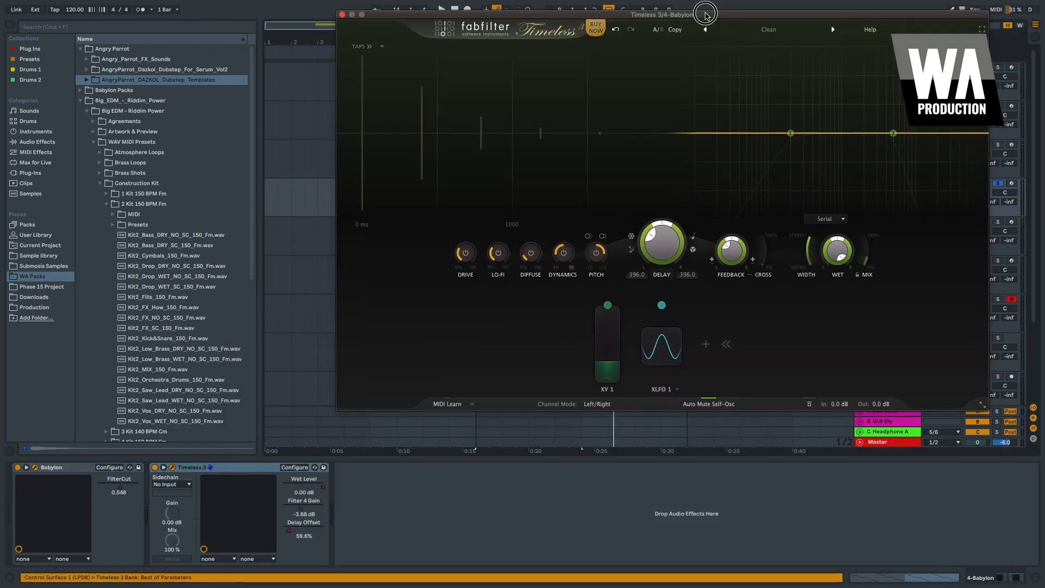
- Open track 4's Babylon synth and examine its loaded preset
{"action": "left_click", "coordinate": [35, 468]}
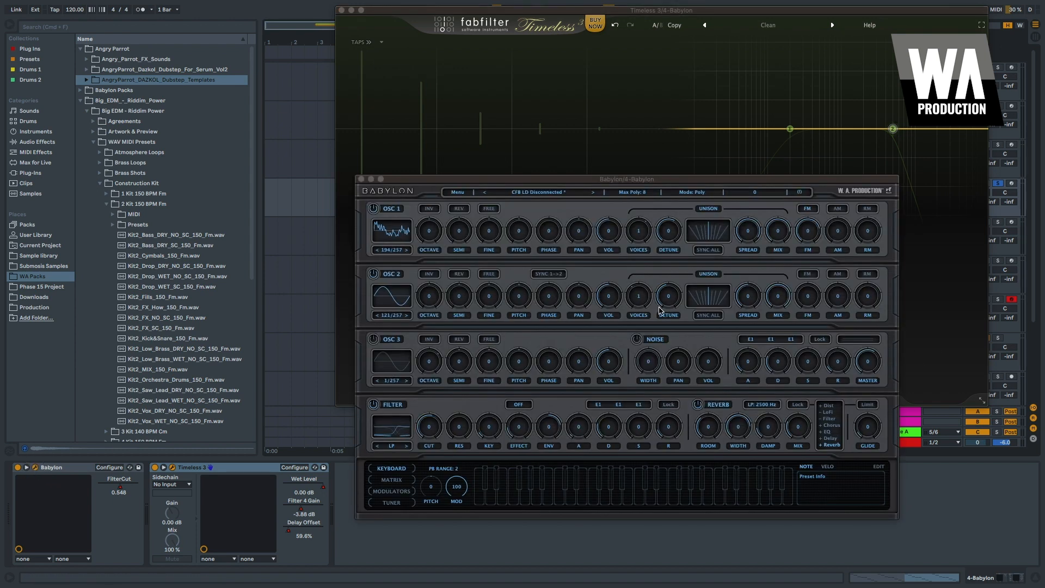
{"action": "left_click_drag", "start_coordinate": [416, 182], "coordinate": [379, 214]}
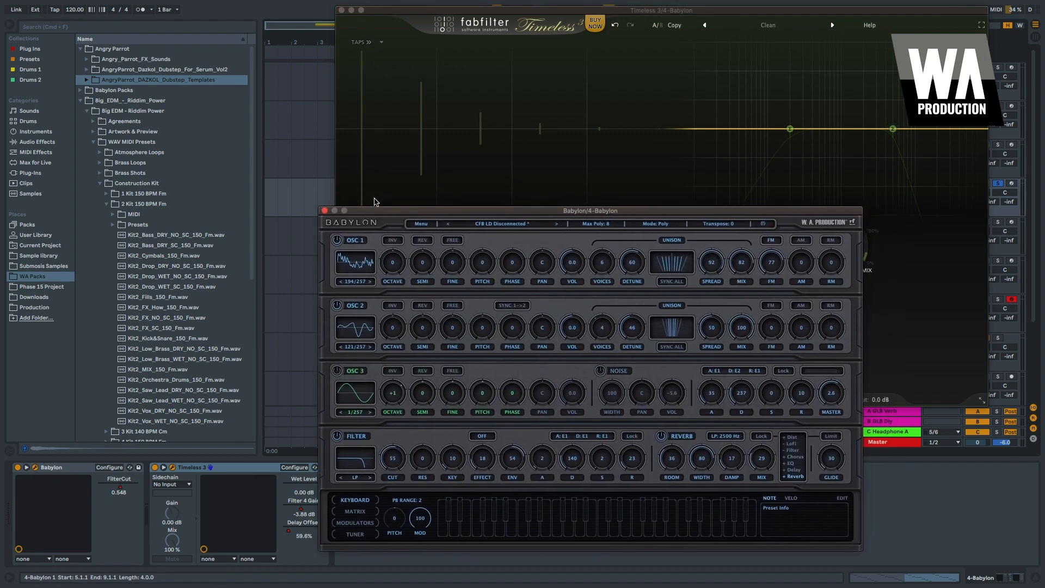
{"action": "left_click", "coordinate": [514, 226]}
{"action": "mouse_move", "coordinate": [554, 231]}
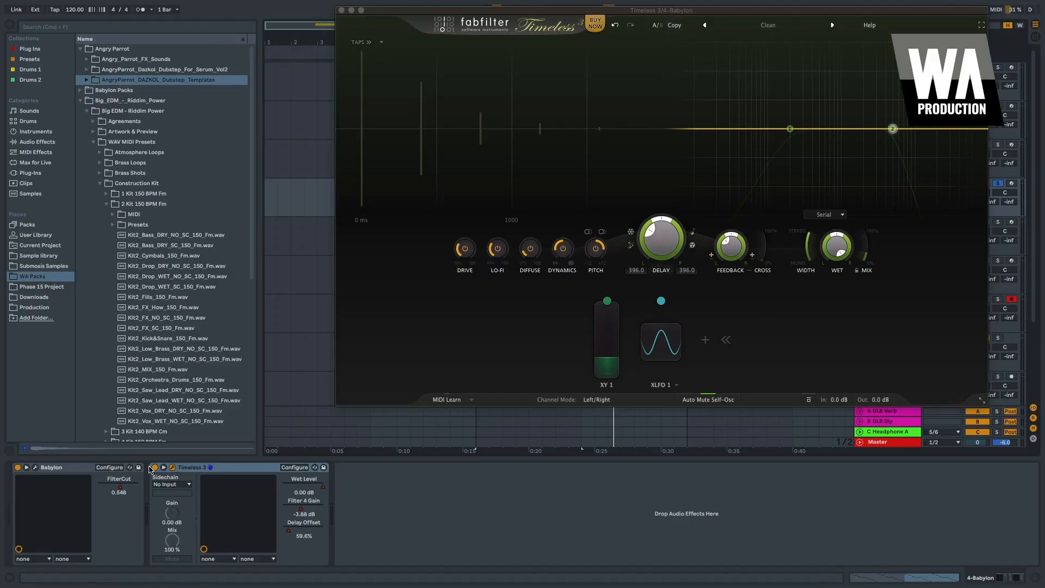
- Listen to track 4 with Timeless 3 bypassed, switch it back on, and reposition its window over the arrangement
{"action": "left_click", "coordinate": [155, 468]}
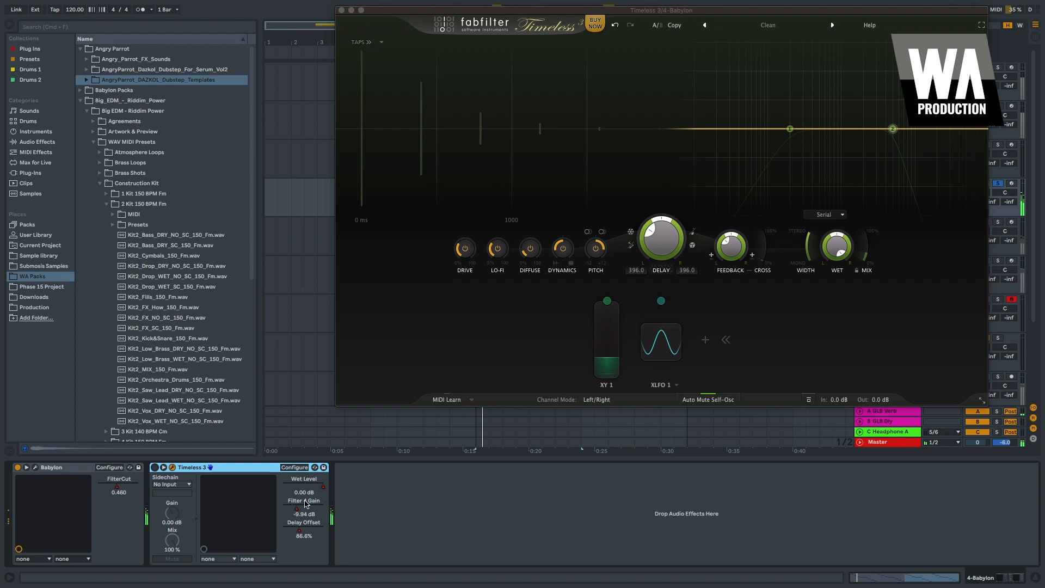
{"action": "left_click", "coordinate": [162, 468]}
{"action": "left_click_drag", "start_coordinate": [579, 11], "coordinate": [471, 137]}
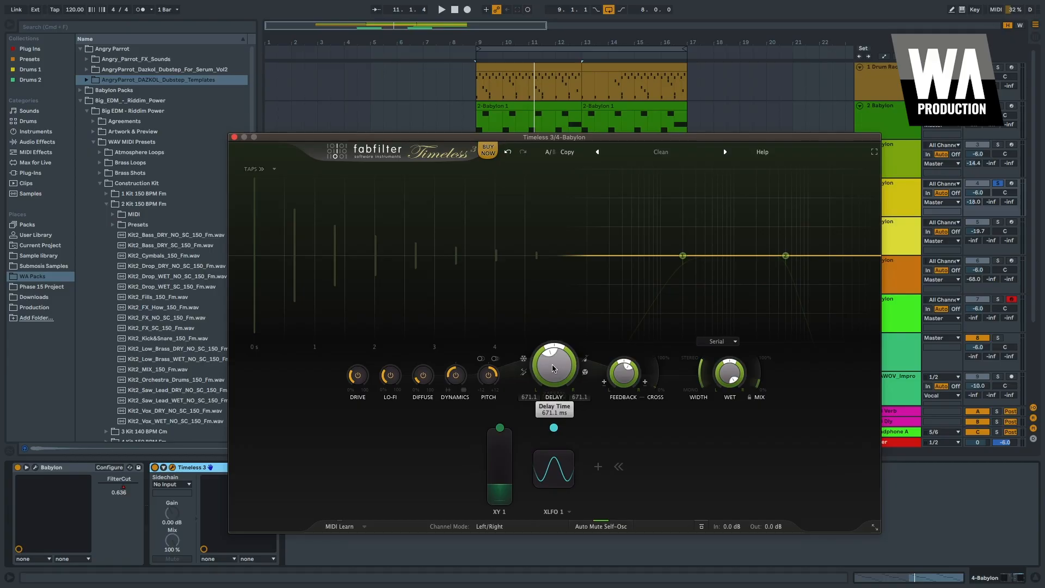
- Set the delay time to 1093.9 ms and lower the pitch shift while the loop plays
{"action": "left_click_drag", "start_coordinate": [553, 368], "coordinate": [555, 351]}
{"action": "key", "text": "space"}
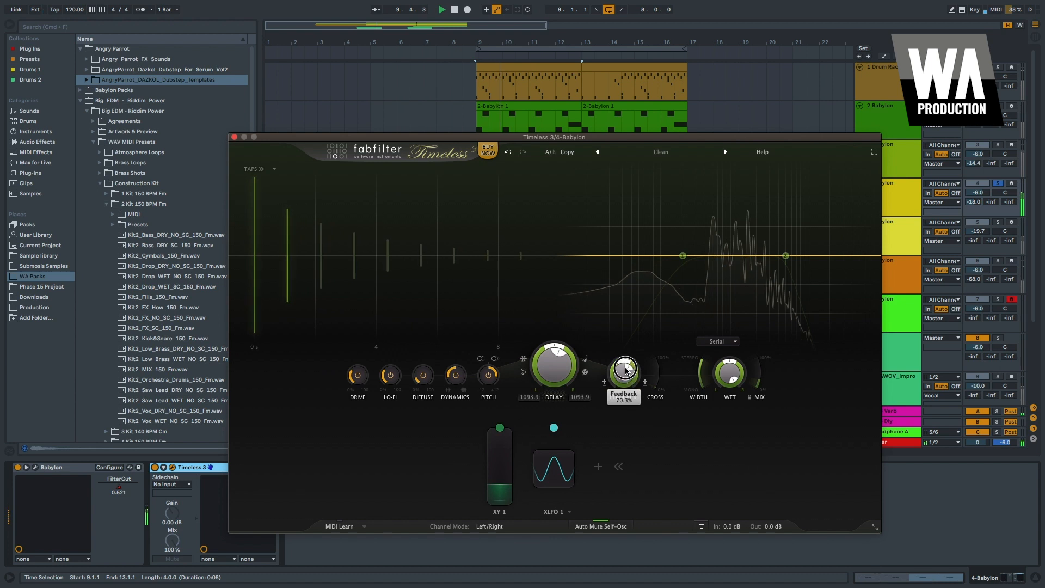
{"action": "left_click_drag", "start_coordinate": [492, 373], "coordinate": [480, 526]}
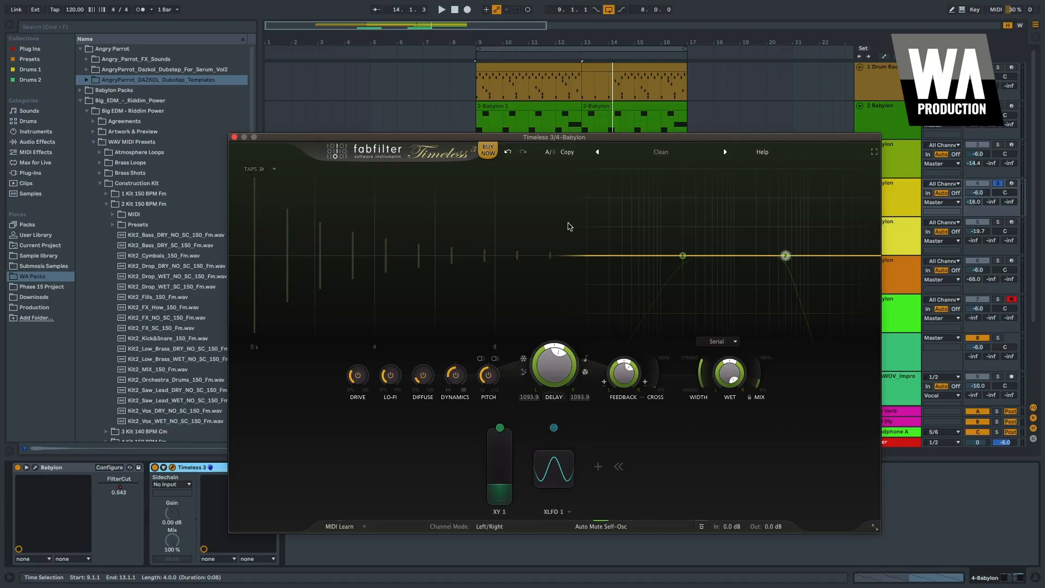
- Play the loop while turning Drive up to maximum and lowering the pitch shift to -12 semitones
{"action": "key", "text": "space"}
{"action": "left_click_drag", "start_coordinate": [366, 377], "coordinate": [374, 272]}
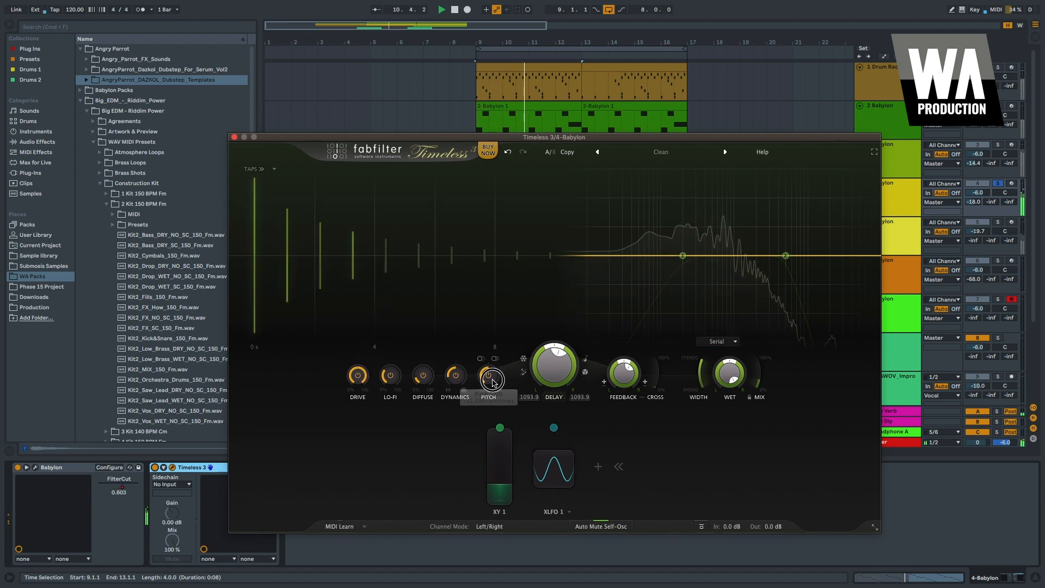
{"action": "left_click_drag", "start_coordinate": [490, 369], "coordinate": [475, 413]}
- Toggle the Lo-Fi effect for comparison and turn it up to maximum
{"action": "left_click", "coordinate": [391, 375]}
{"action": "left_click", "coordinate": [394, 379]}
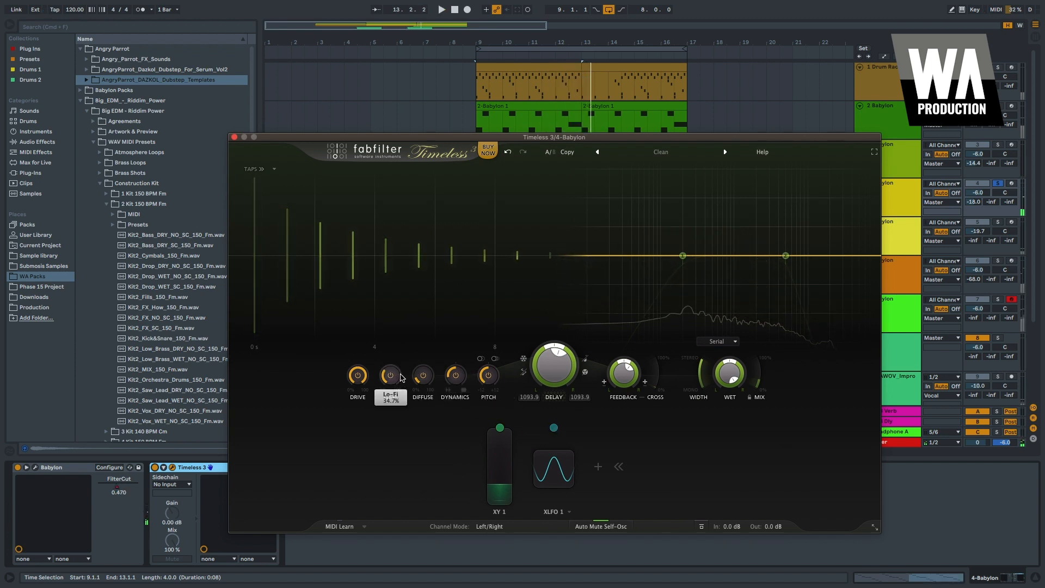
{"action": "left_click_drag", "start_coordinate": [401, 377], "coordinate": [419, 265]}
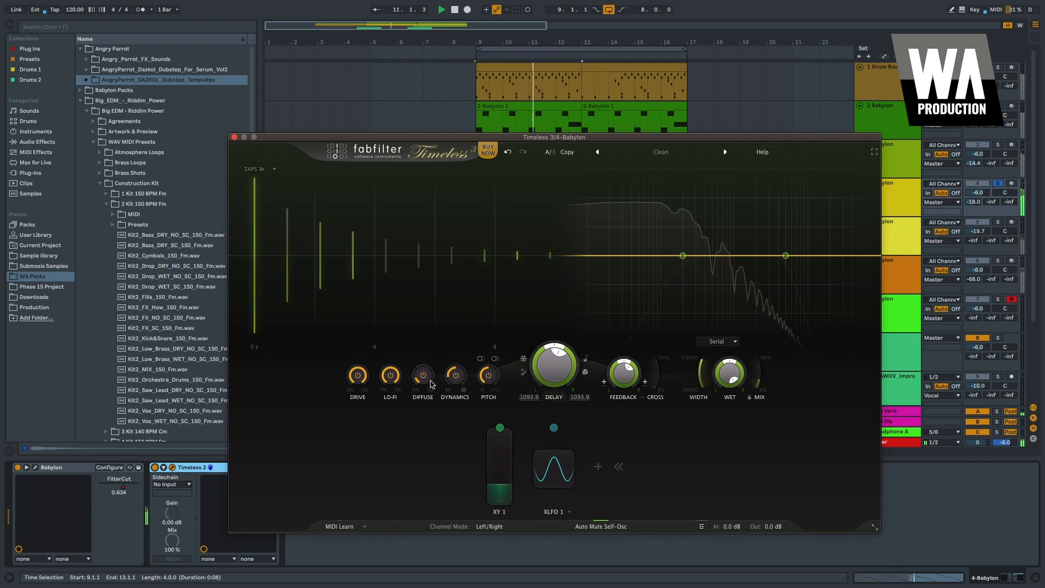
- Turn the Diffuse amount up and reduce Lo-Fi to 0%
{"action": "left_click_drag", "start_coordinate": [556, 355], "coordinate": [549, 365]}
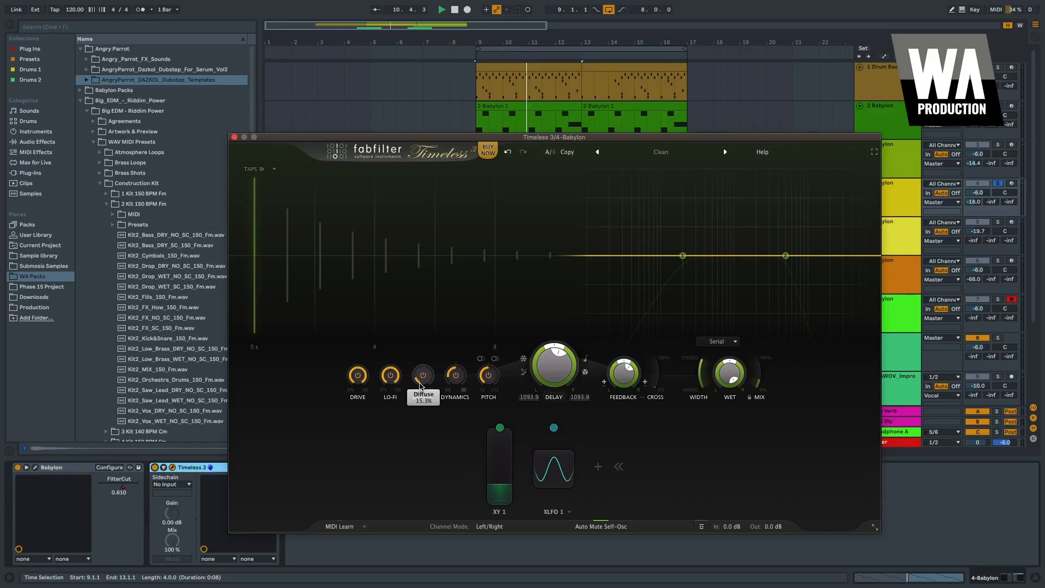
{"action": "left_click_drag", "start_coordinate": [387, 374], "coordinate": [425, 536]}
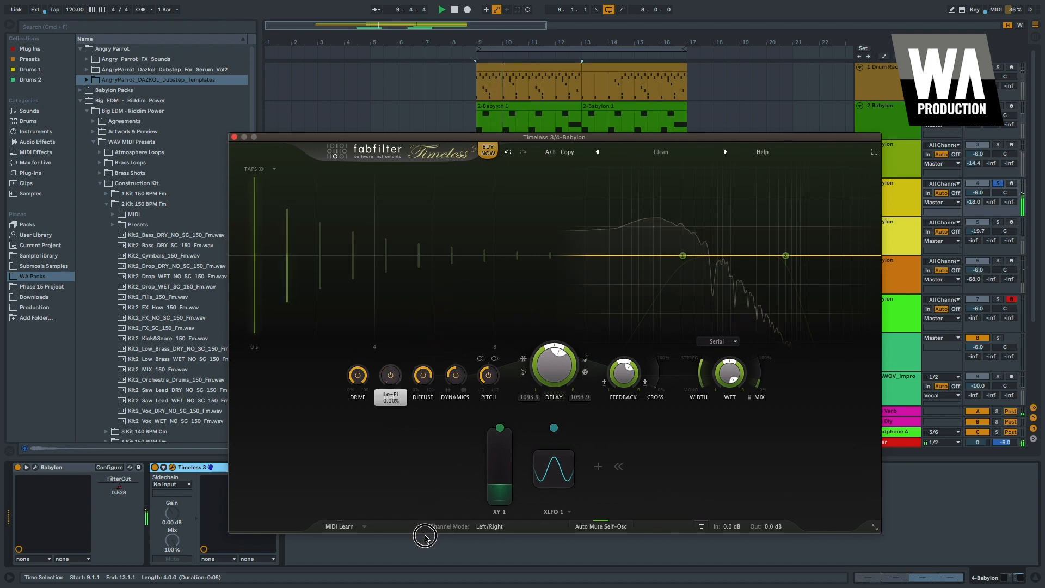
- Shorten the delay time to about 192 ms and raise Dynamics to a positive amount while the loop plays
{"action": "left_click_drag", "start_coordinate": [554, 348], "coordinate": [539, 381]}
{"action": "left_click_drag", "start_coordinate": [532, 374], "coordinate": [531, 385]}
{"action": "left_click_drag", "start_coordinate": [433, 542], "coordinate": [449, 397]}
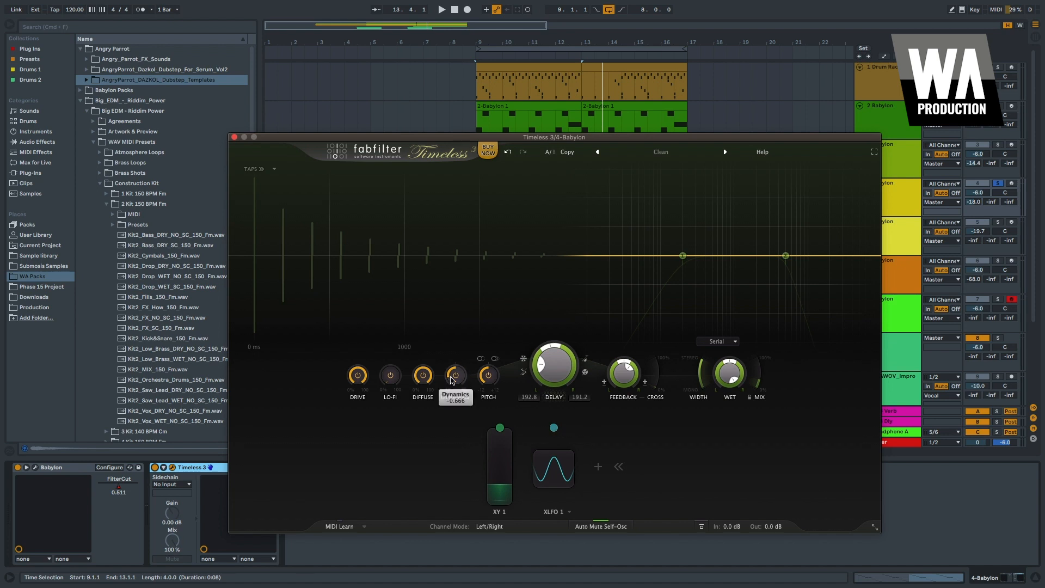
{"action": "key", "text": "space"}
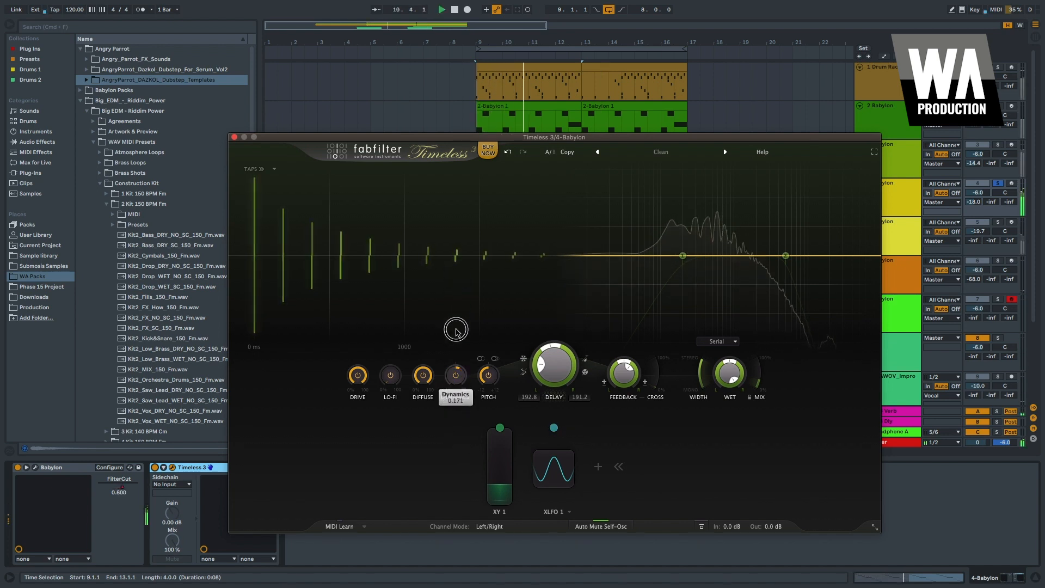
{"action": "key", "text": "space"}
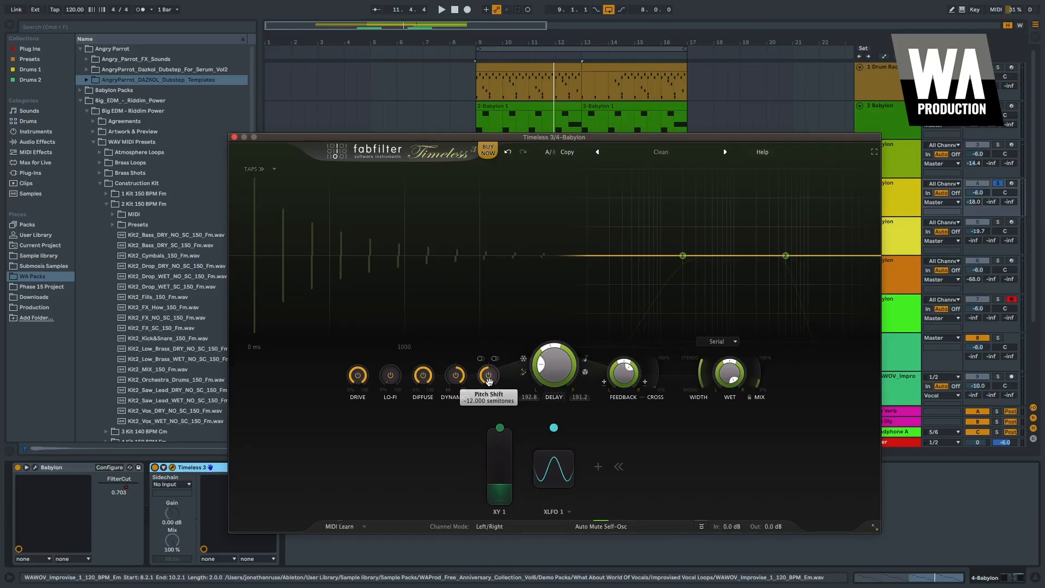
- Adjust the pitch shift during playback and set the routing beside the Pitch control to Outside Feedback
{"action": "key", "text": "space"}
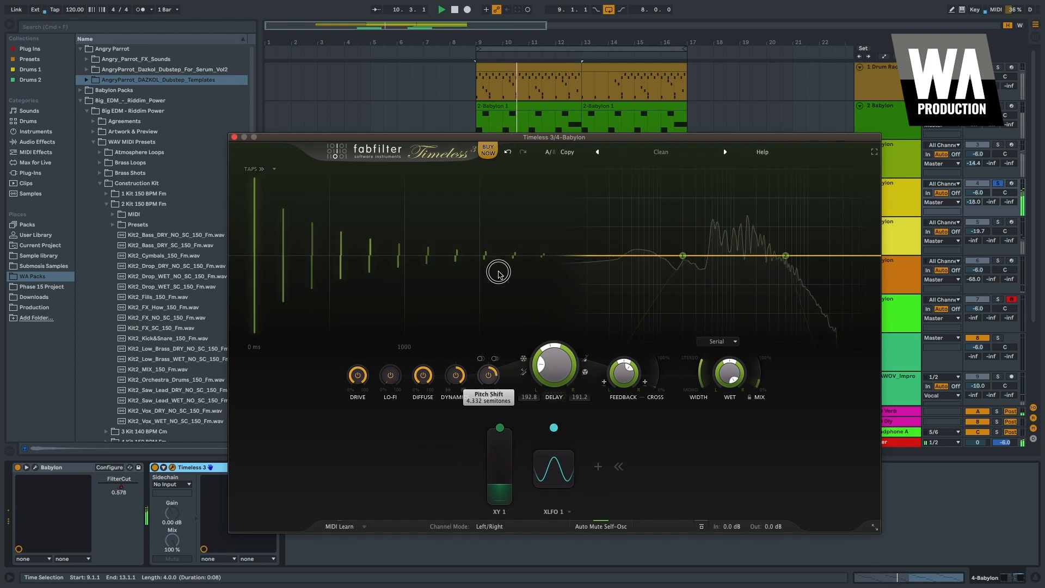
{"action": "left_click_drag", "start_coordinate": [498, 285], "coordinate": [497, 325]}
{"action": "left_click", "coordinate": [496, 360]}
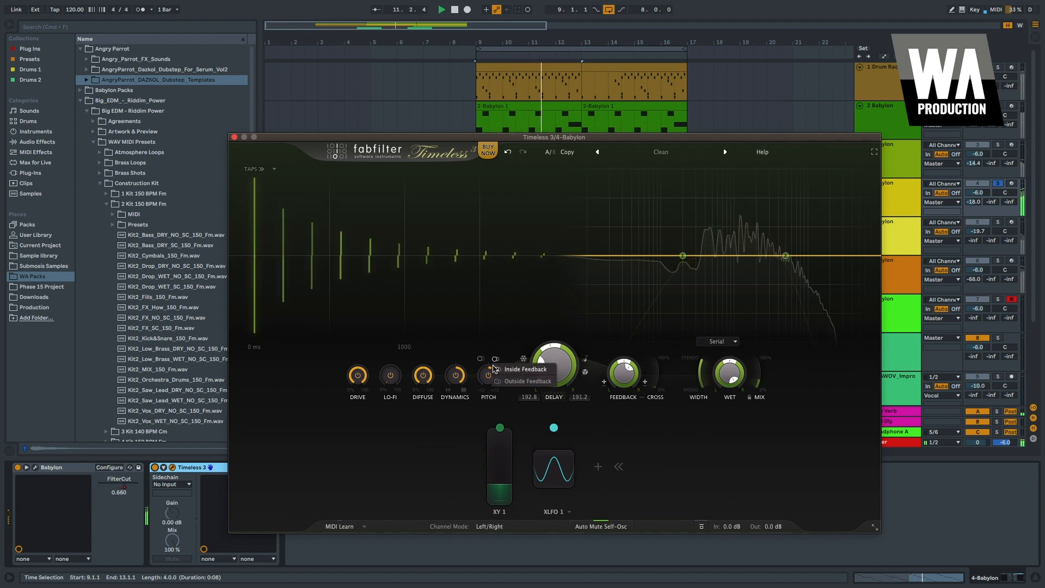
{"action": "left_click", "coordinate": [505, 382]}
{"action": "mouse_move", "coordinate": [488, 375]}
{"action": "left_mouse_down"}
{"action": "mouse_move", "coordinate": [483, 357]}
{"action": "mouse_move", "coordinate": [480, 395]}
{"action": "left_mouse_up"}
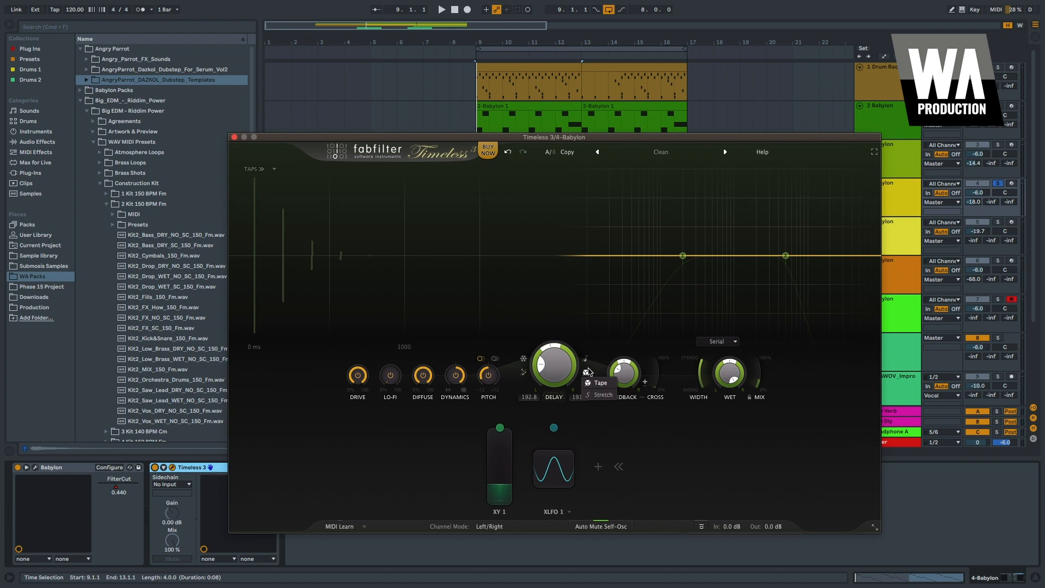
- Examine the delay's note-sync and ping-pong options
{"action": "left_click", "coordinate": [586, 360]}
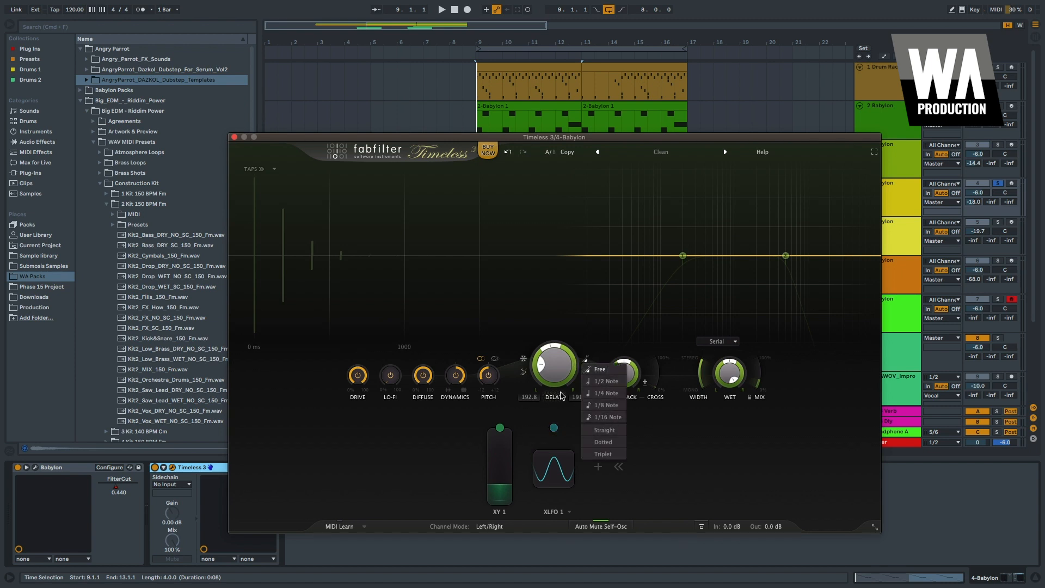
{"action": "left_click", "coordinate": [525, 374]}
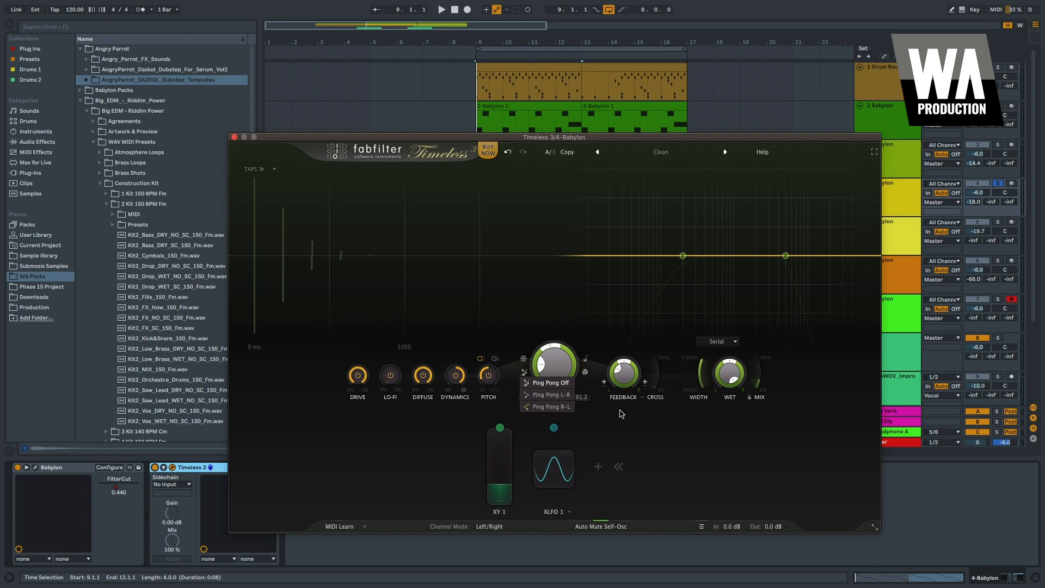
{"action": "left_click", "coordinate": [634, 421]}
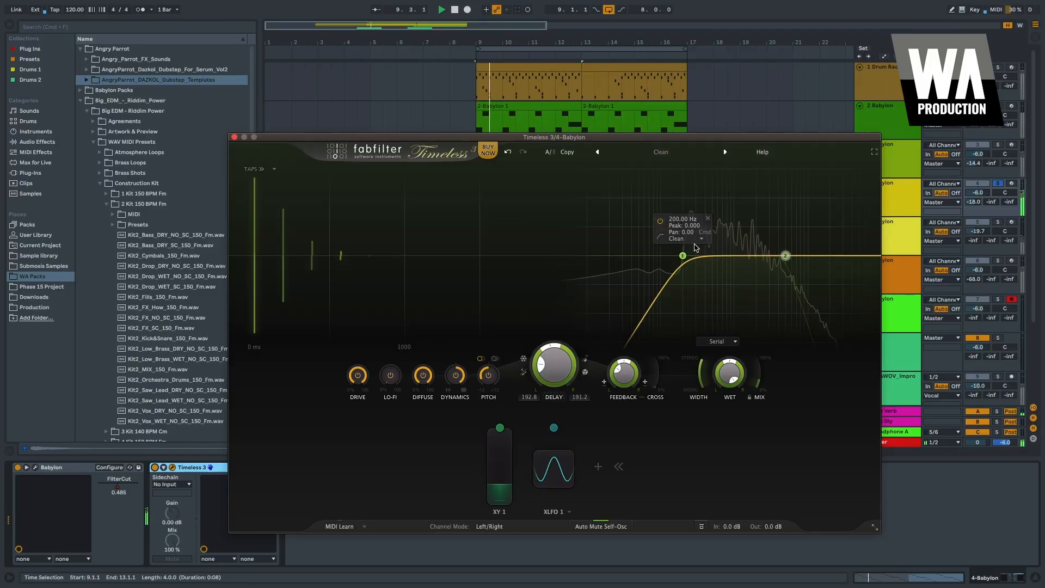
- Set the 200 Hz filter's style to Tube and the filter routing to Per Channel
{"action": "left_click", "coordinate": [700, 239]}
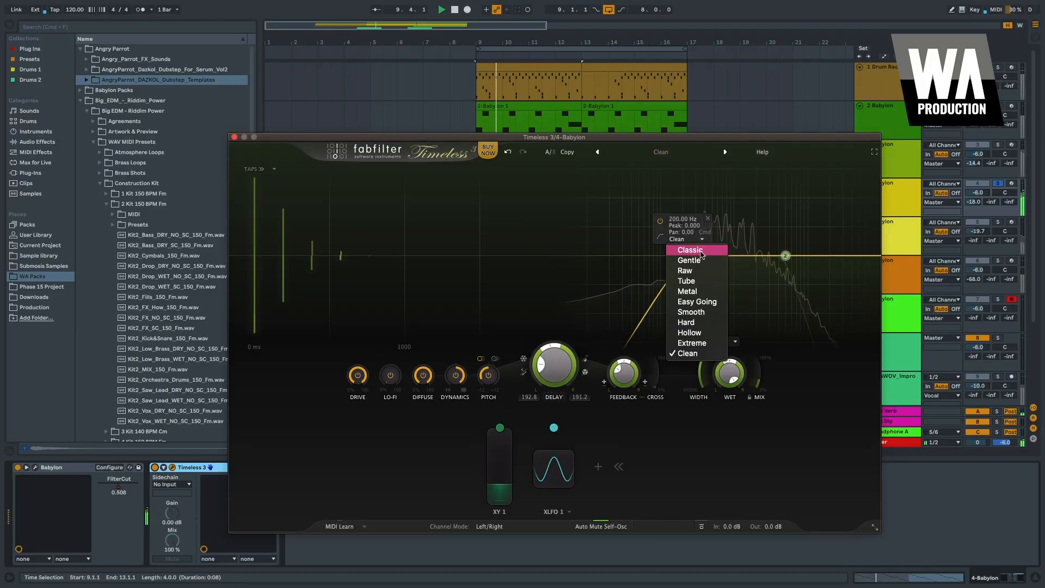
{"action": "left_click", "coordinate": [687, 281]}
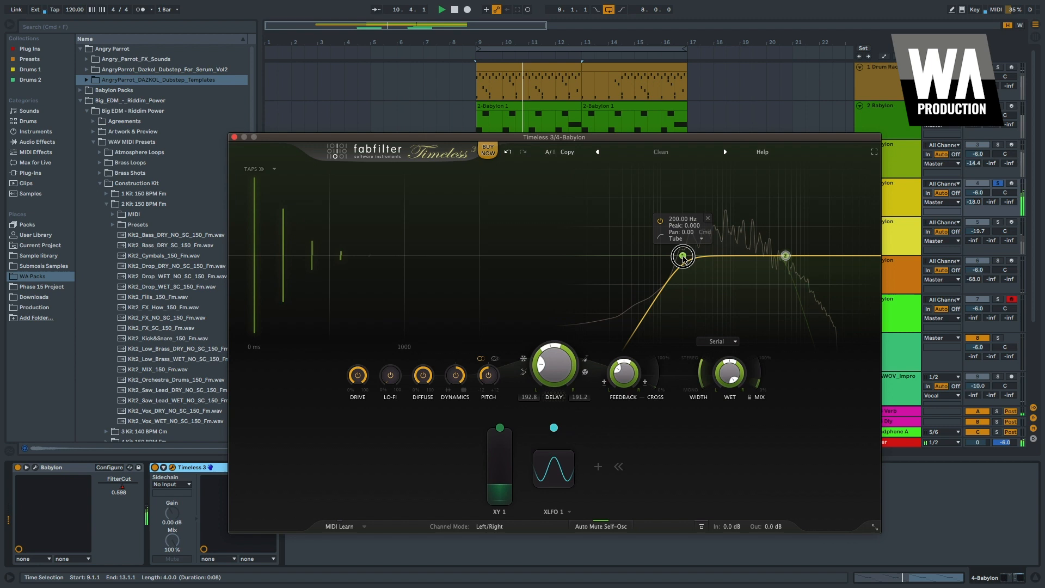
{"action": "left_click", "coordinate": [722, 344]}
{"action": "left_click", "coordinate": [759, 274]}
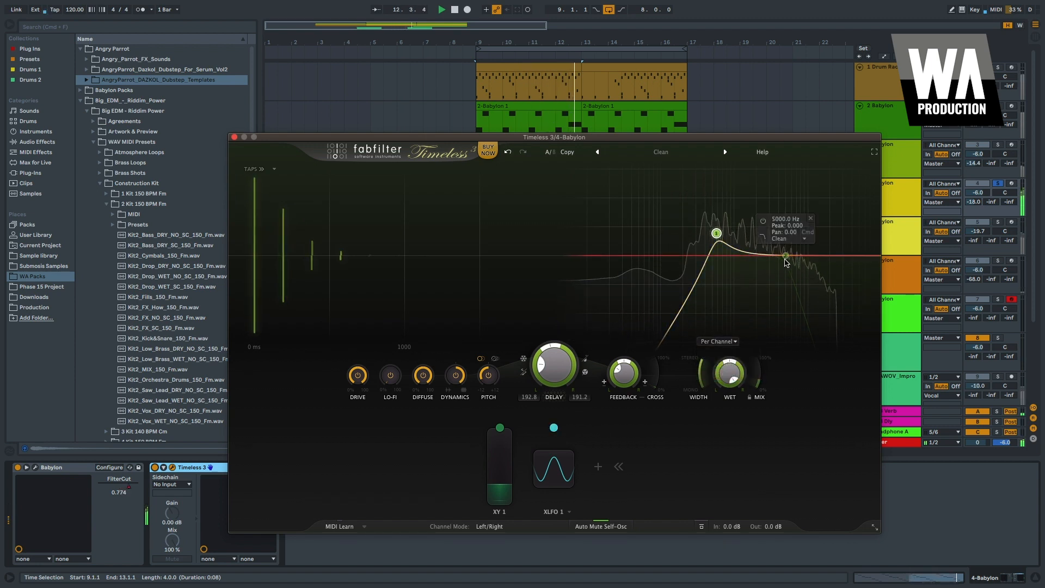
- Reshape the delay's filter curve with extra bell cuts, one at 465.47 Hz and -23.73 dB, and open the modulation source list
{"action": "left_click_drag", "start_coordinate": [702, 279], "coordinate": [740, 268]}
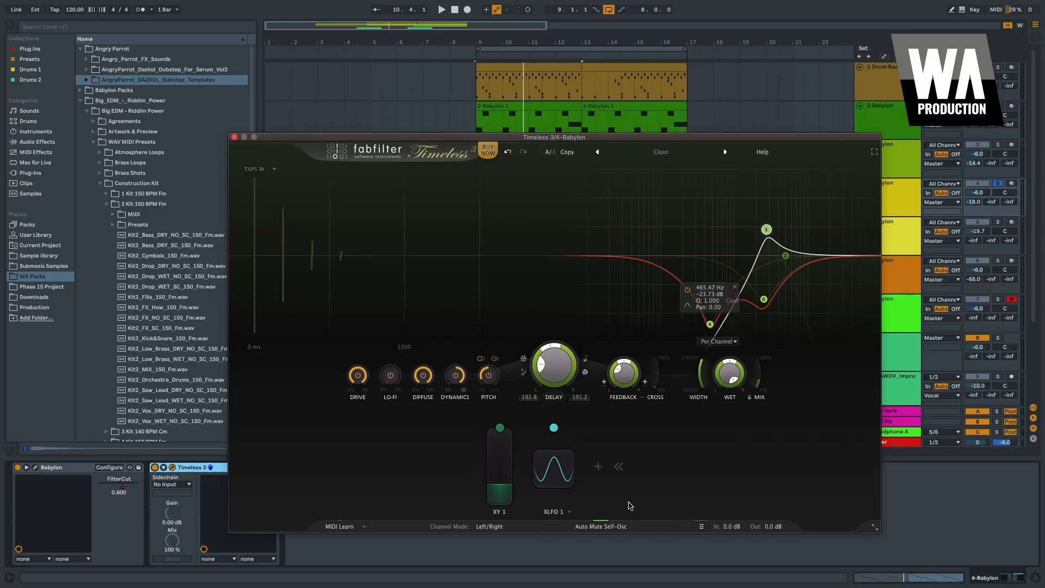
{"action": "left_click", "coordinate": [598, 468]}
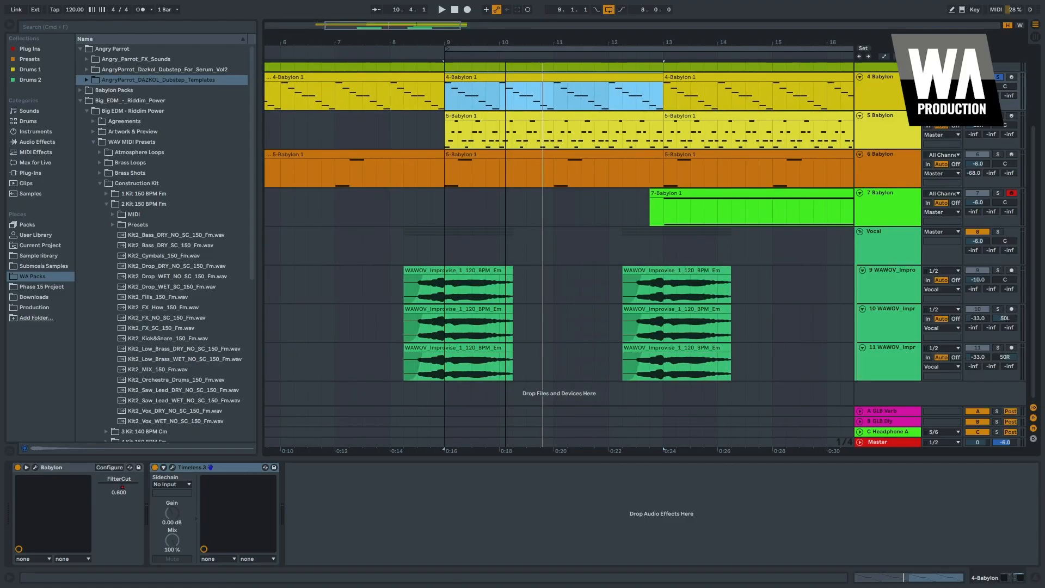
- Select the first WAWOV_Improvise_1_120_BPM_Em vocal clip on track 9 in the arrangement
{"action": "left_click_drag", "start_coordinate": [505, 42], "coordinate": [533, 43]}
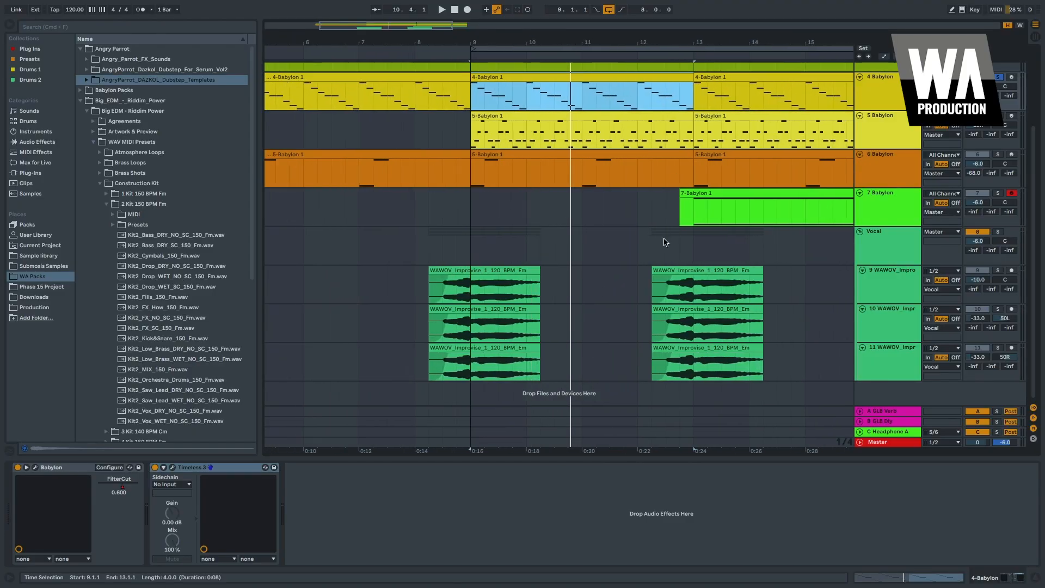
{"action": "left_click", "coordinate": [516, 271]}
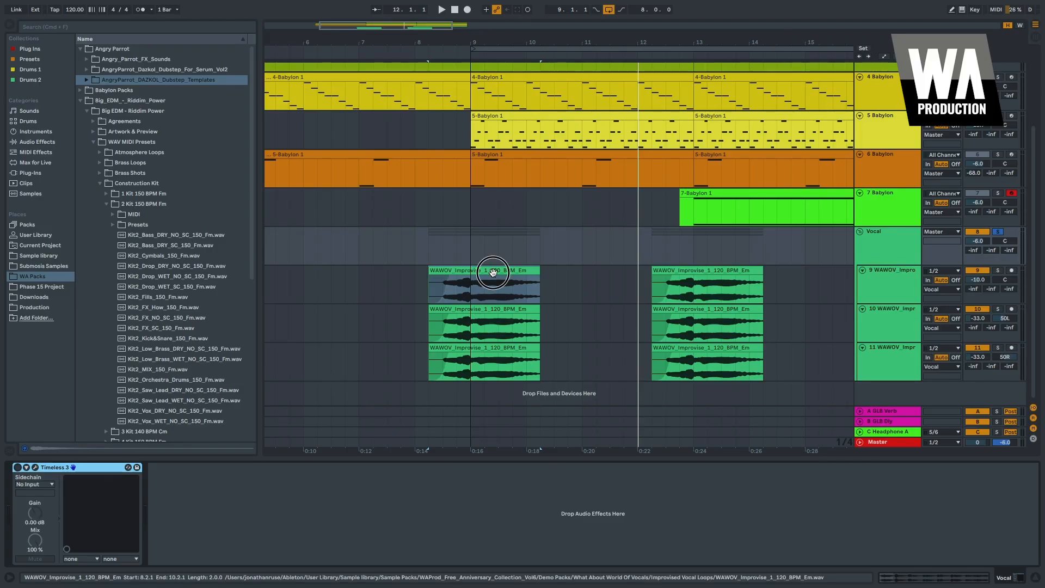
- Play the first vocal clip on track 9 and open the Timeless 3 delay on the Vocal group track
{"action": "left_click", "coordinate": [493, 273]}
{"action": "key", "text": "space"}
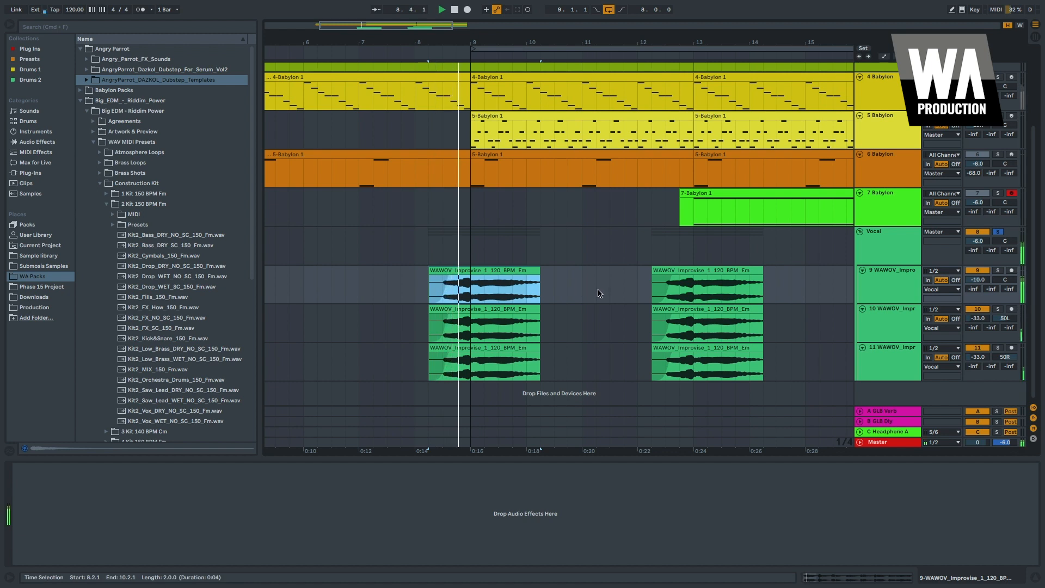
{"action": "left_click", "coordinate": [897, 245]}
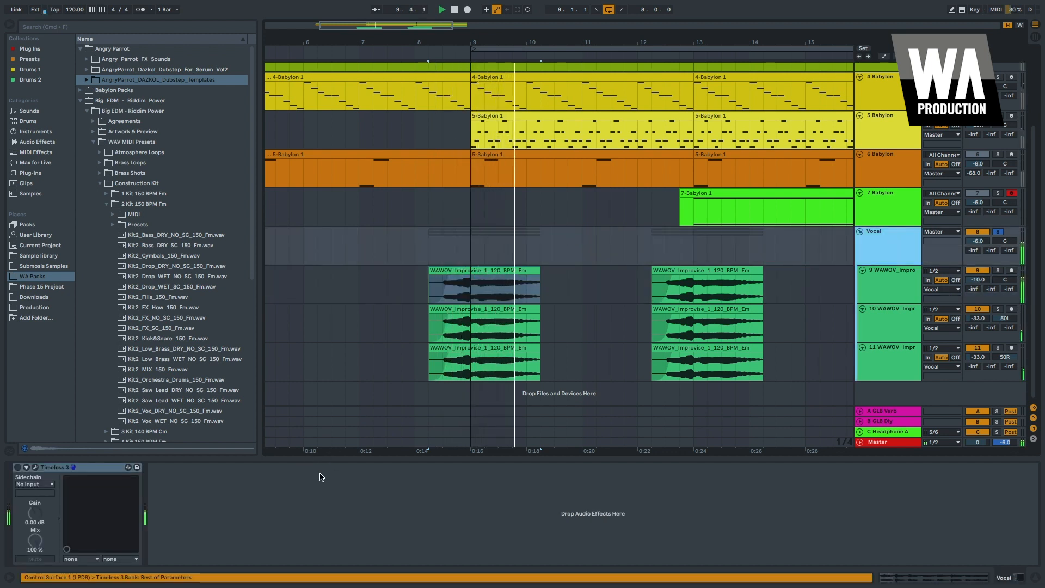
{"action": "left_click", "coordinate": [35, 467]}
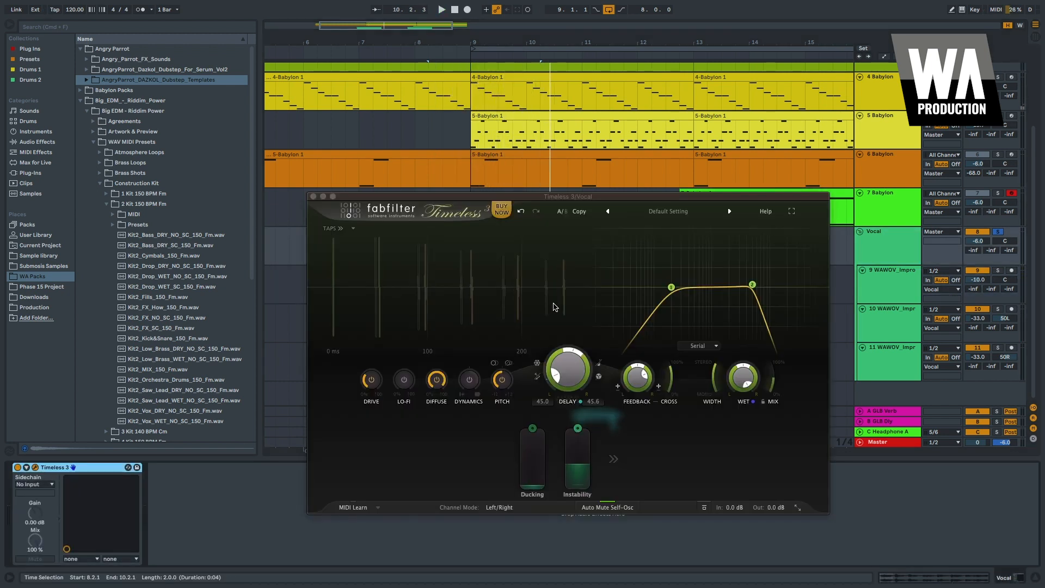
- Move the Timeless 3 window clear of the device area and set its interface size to Large
{"action": "left_click_drag", "start_coordinate": [587, 201], "coordinate": [625, 143]}
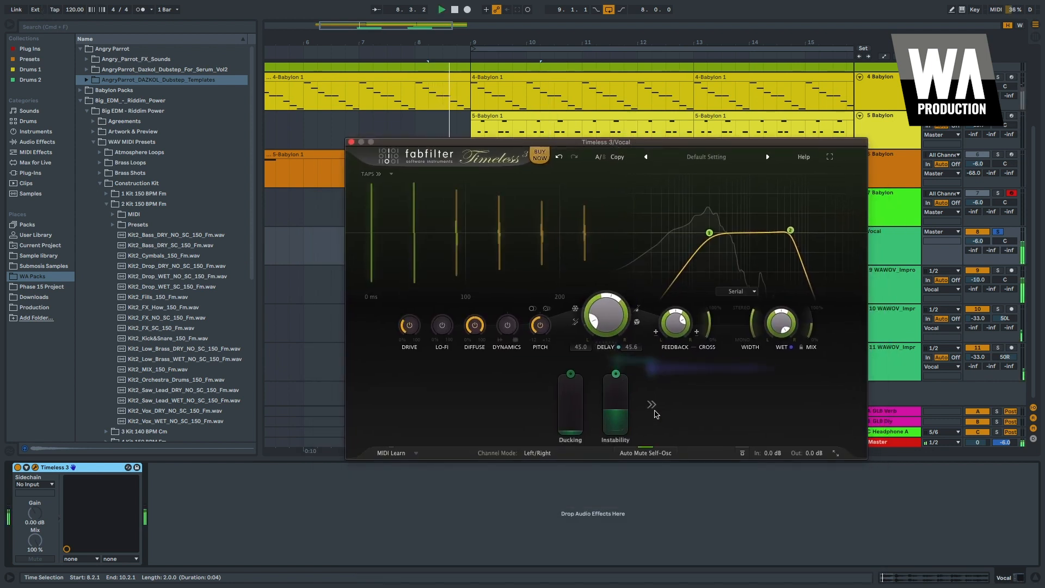
{"action": "left_click", "coordinate": [837, 454]}
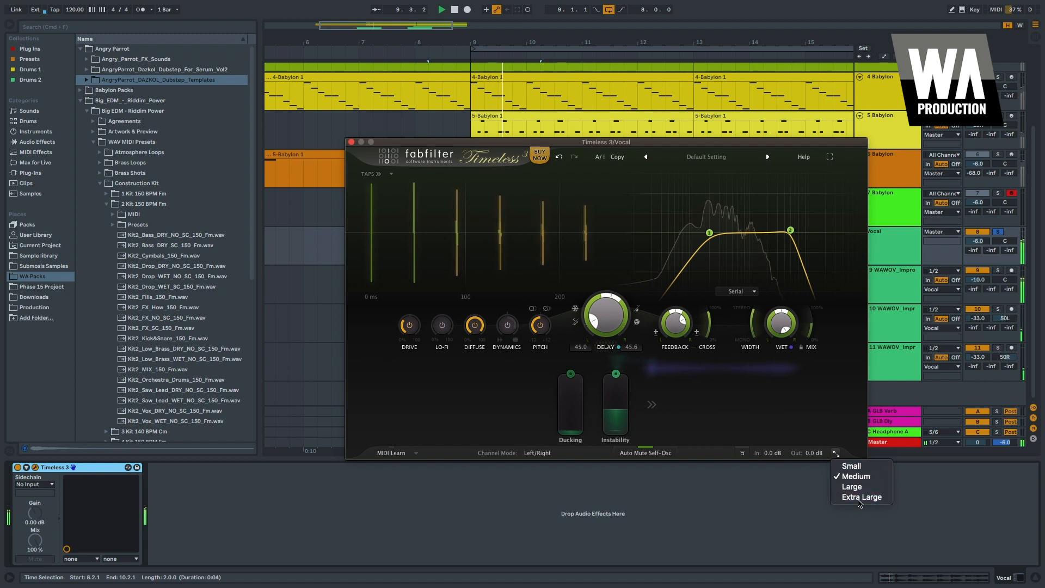
{"action": "left_click", "coordinate": [853, 490]}
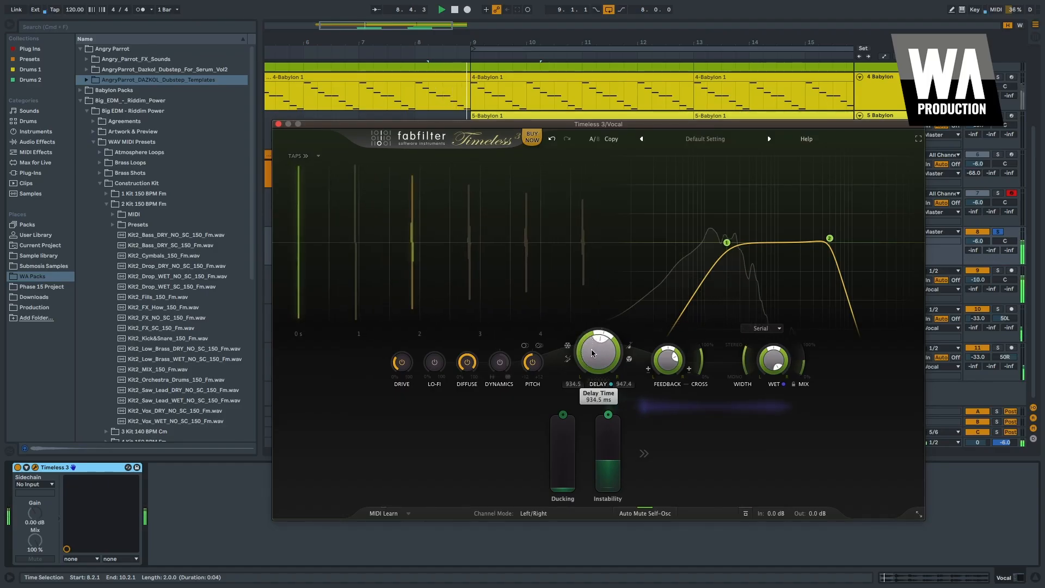
- Try a delay time of 565.7 ms on the vocal, turn on Freeze and lengthen the delay to 2845.6 ms
{"action": "left_click_drag", "start_coordinate": [593, 353], "coordinate": [598, 382]}
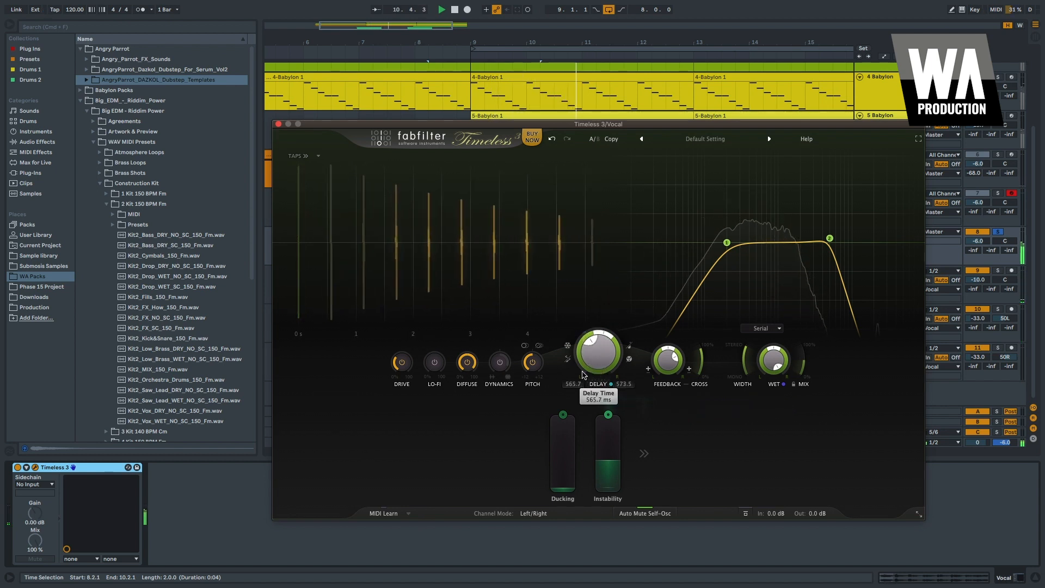
{"action": "left_click", "coordinate": [568, 345]}
{"action": "left_click_drag", "start_coordinate": [596, 346], "coordinate": [582, 306]}
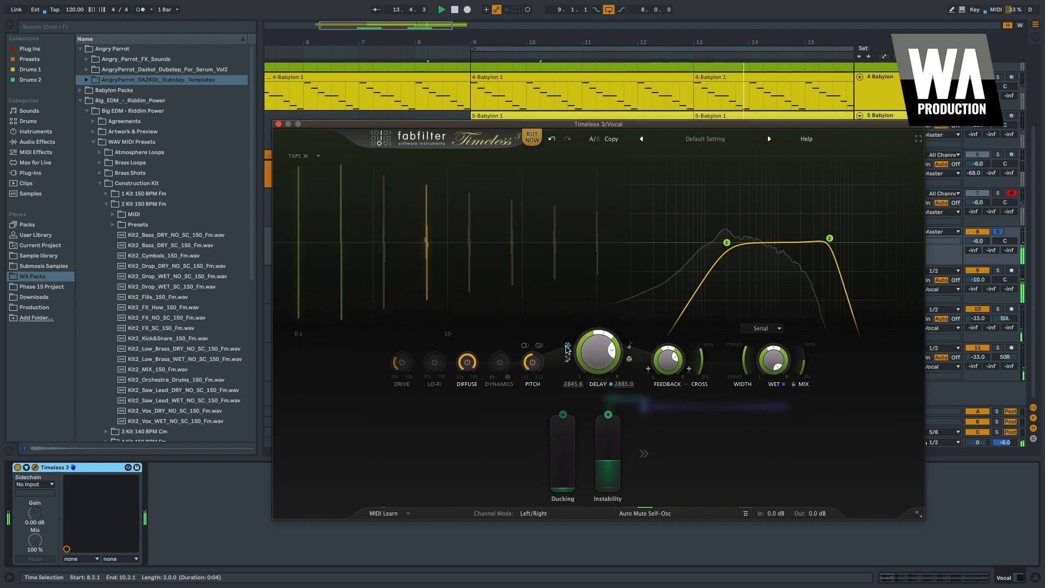
- Try the Ducking slider at its maximum, restart playback and lower the slider back to its minimum
{"action": "left_click_drag", "start_coordinate": [564, 452], "coordinate": [570, 413]}
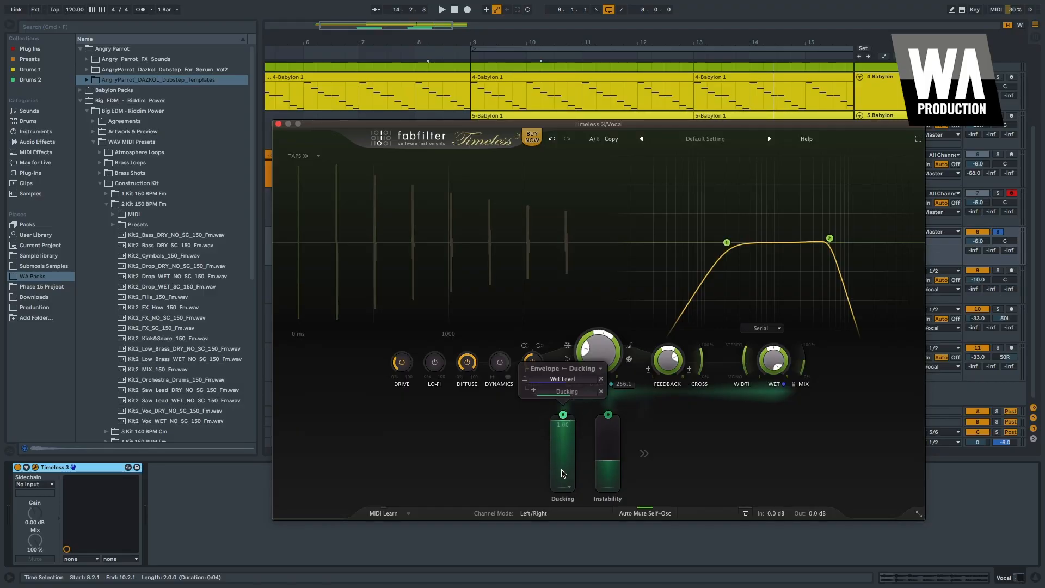
{"action": "mouse_move", "coordinate": [568, 445]}
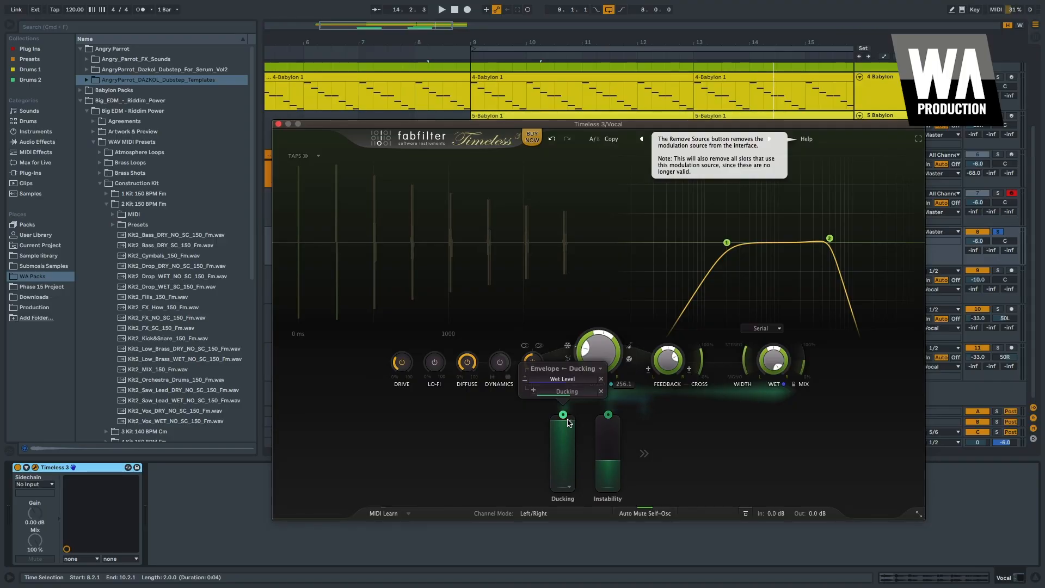
{"action": "key", "text": "space"}
{"action": "left_click_drag", "start_coordinate": [561, 477], "coordinate": [562, 507]}
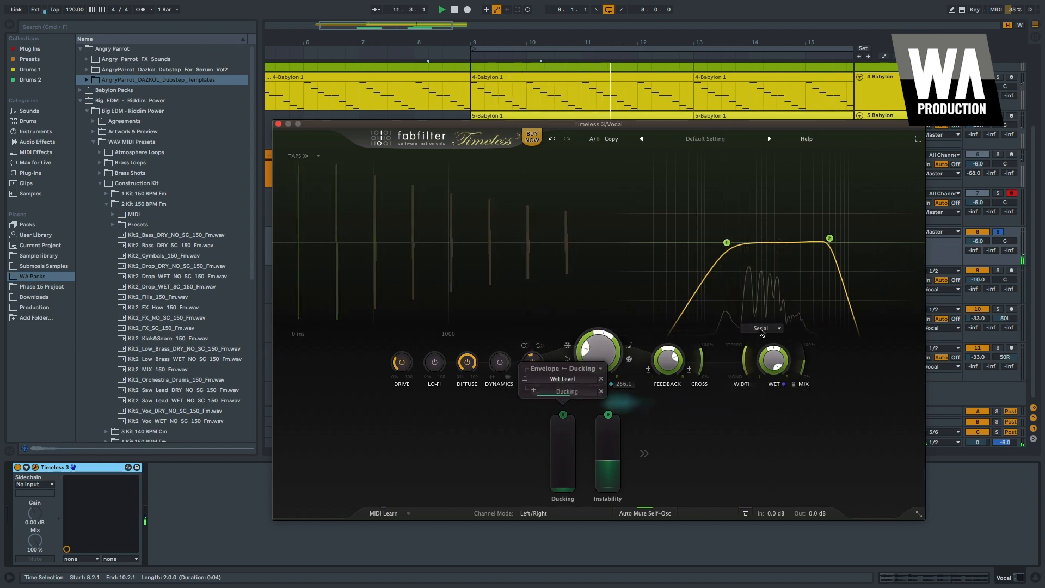
- Bring in the Lo-Fi, Drive and Dynamics effects on the vocal delay
{"action": "left_click", "coordinate": [434, 362]}
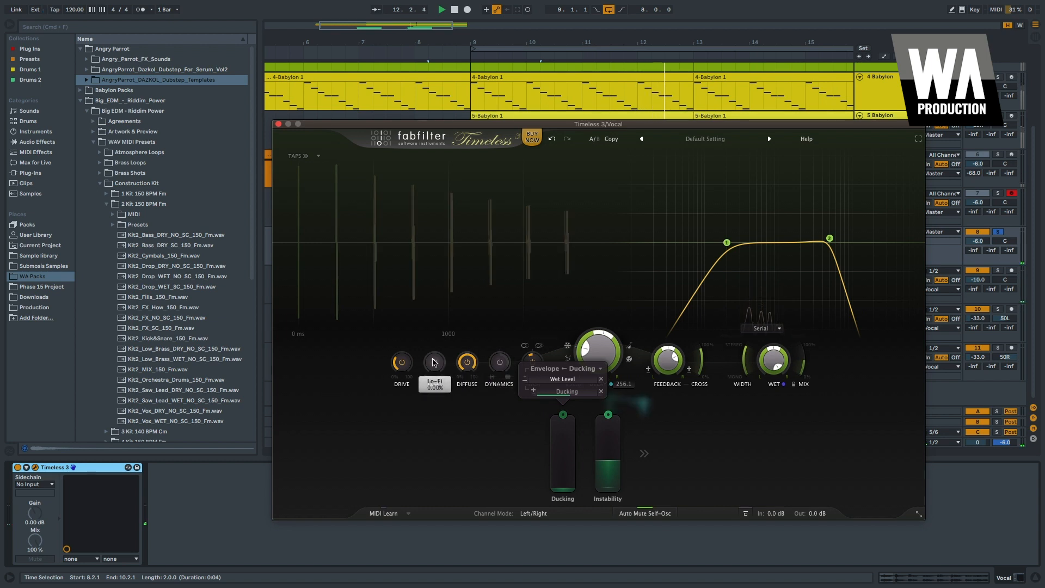
{"action": "left_click_drag", "start_coordinate": [401, 362], "coordinate": [401, 310]}
{"action": "mouse_move", "coordinate": [498, 372]}
{"action": "left_mouse_down"}
{"action": "mouse_move", "coordinate": [498, 345]}
{"action": "mouse_move", "coordinate": [500, 386]}
{"action": "left_mouse_up"}
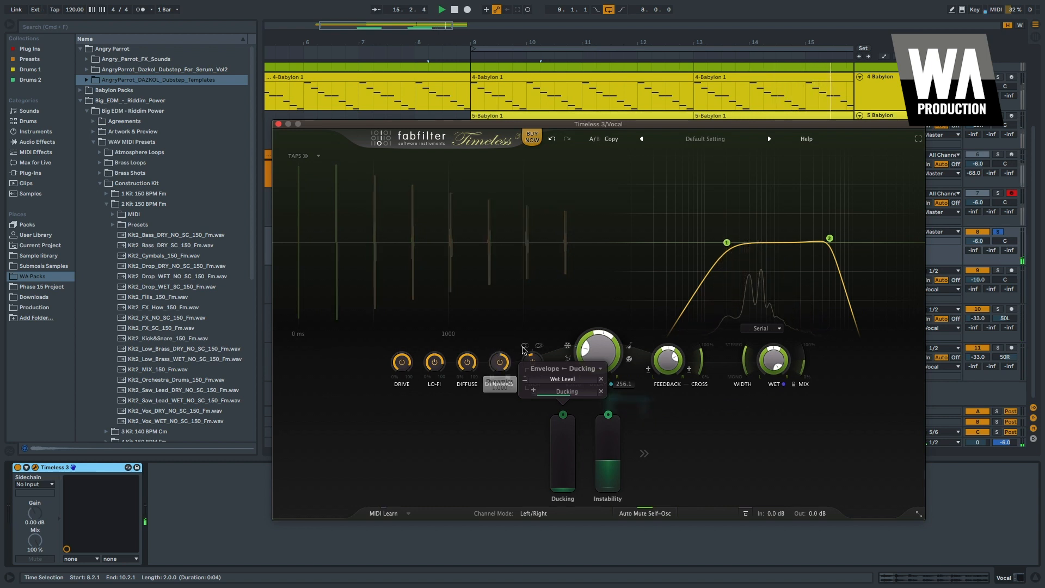
- Raise the feedback and shorten the delay so the right-channel time is 45.6 ms
{"action": "left_click_drag", "start_coordinate": [599, 357], "coordinate": [599, 333]}
{"action": "mouse_move", "coordinate": [669, 349]}
{"action": "left_mouse_down"}
{"action": "mouse_move", "coordinate": [671, 315]}
{"action": "mouse_move", "coordinate": [667, 338]}
{"action": "left_mouse_up"}
{"action": "mouse_move", "coordinate": [599, 347]}
{"action": "left_mouse_down"}
{"action": "mouse_move", "coordinate": [599, 333]}
{"action": "mouse_move", "coordinate": [607, 447]}
{"action": "left_mouse_up"}
- Raise the Ducking slider to about three quarters and Instability to full, and readjust the Lo-Fi amount
{"action": "left_click", "coordinate": [568, 487]}
{"action": "left_click", "coordinate": [566, 454]}
{"action": "left_click", "coordinate": [561, 451]}
{"action": "left_click_drag", "start_coordinate": [562, 451], "coordinate": [563, 434]}
{"action": "left_click_drag", "start_coordinate": [437, 386], "coordinate": [438, 428]}
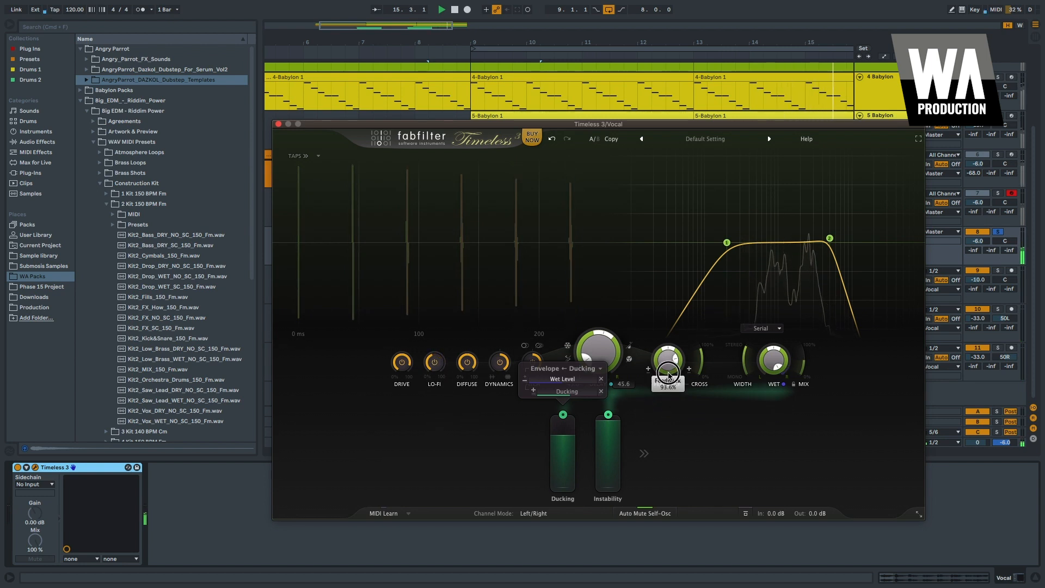